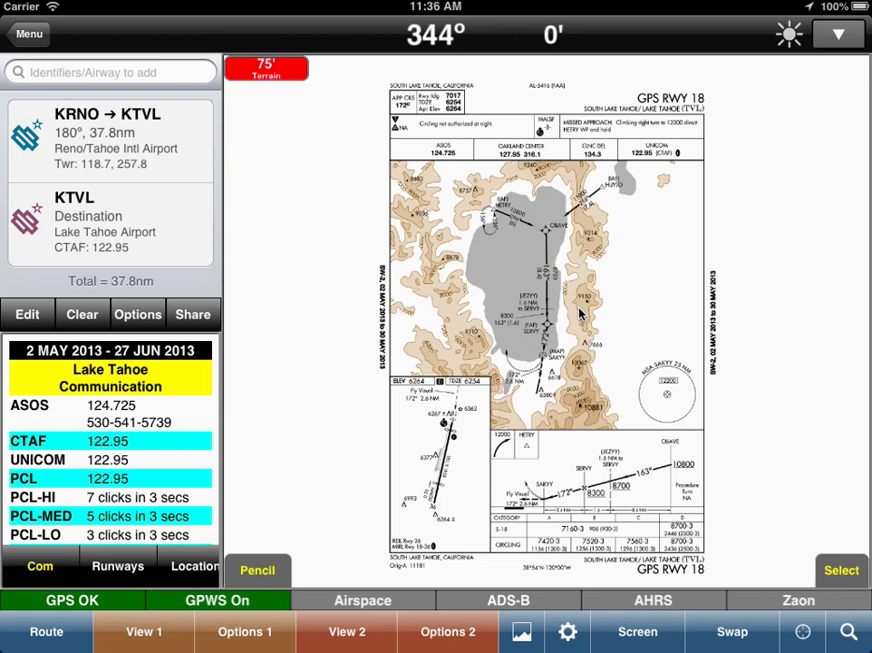
Zoom the GPS RWY 18 plate onto the lake and pan to show the CTAF 122.95 header.
key("alt")
left_click_drag(598, 372, 671, 467)
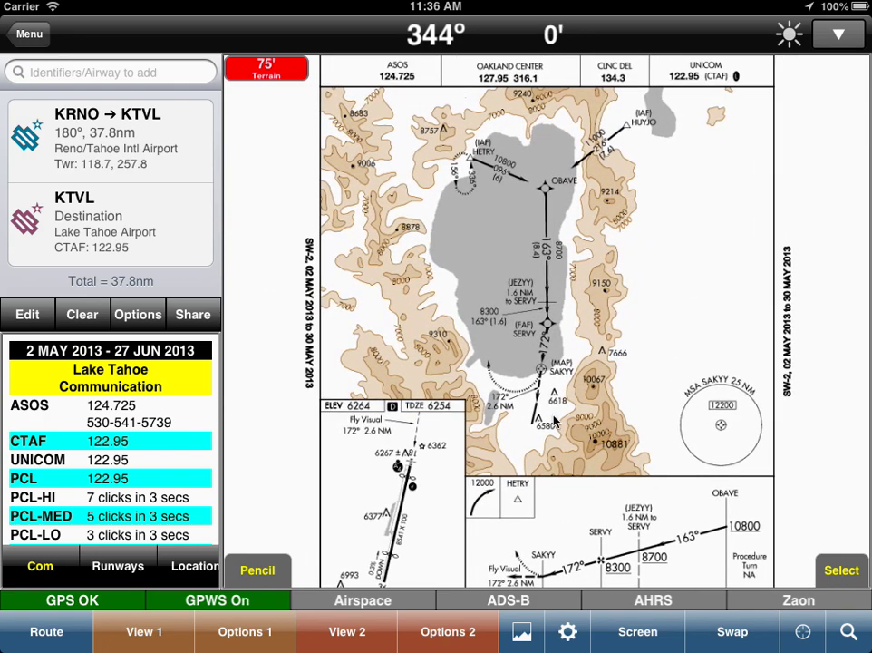
left_click_drag(463, 374, 460, 330)
left_click_drag(533, 367, 567, 448)
left_click_drag(577, 336, 580, 385)
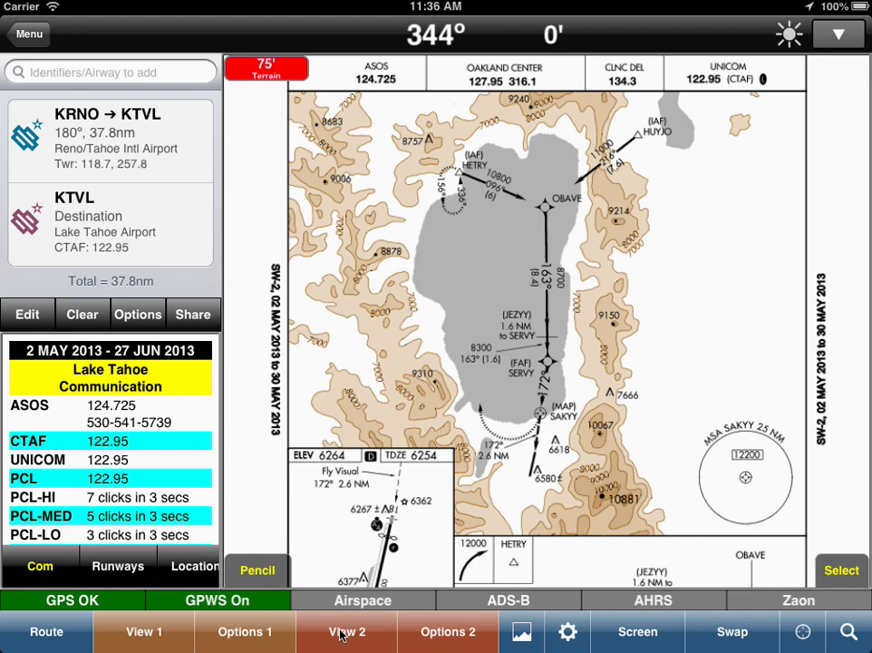
Split the screen, putting the sectional map on the left and the approach plate on the right.
left_click(640, 632)
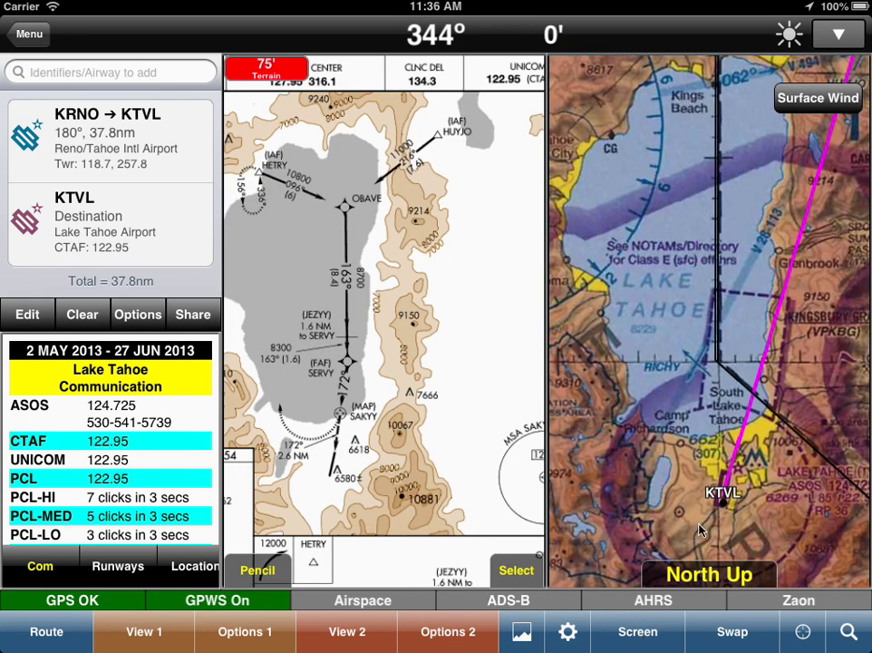
left_click(725, 632)
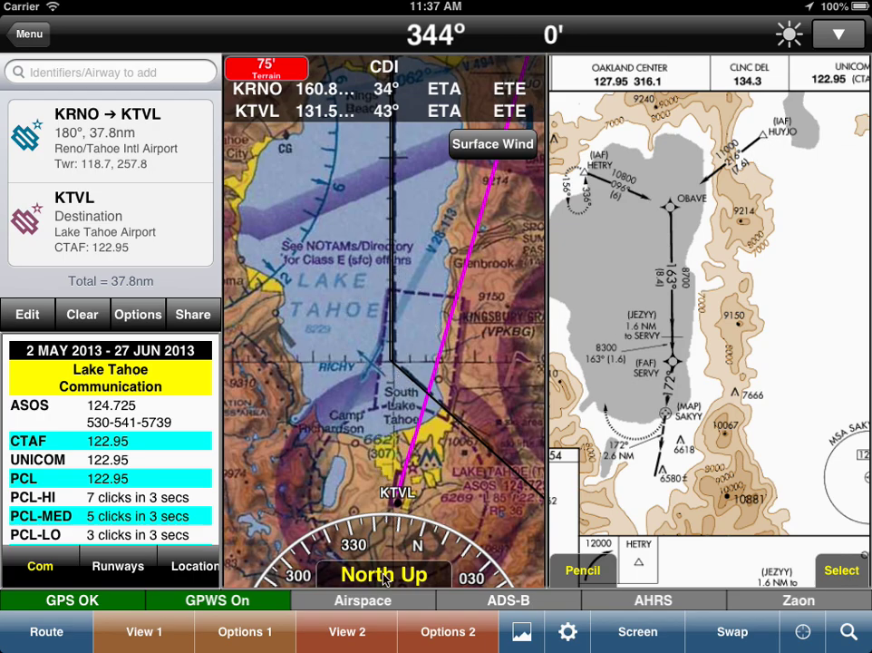
left_click(397, 497)
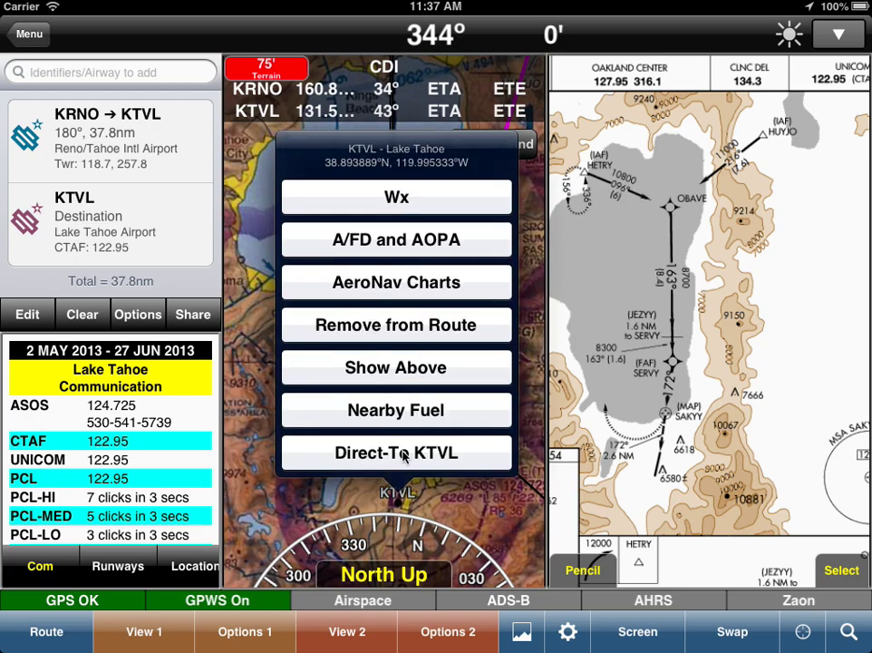
left_click(565, 348)
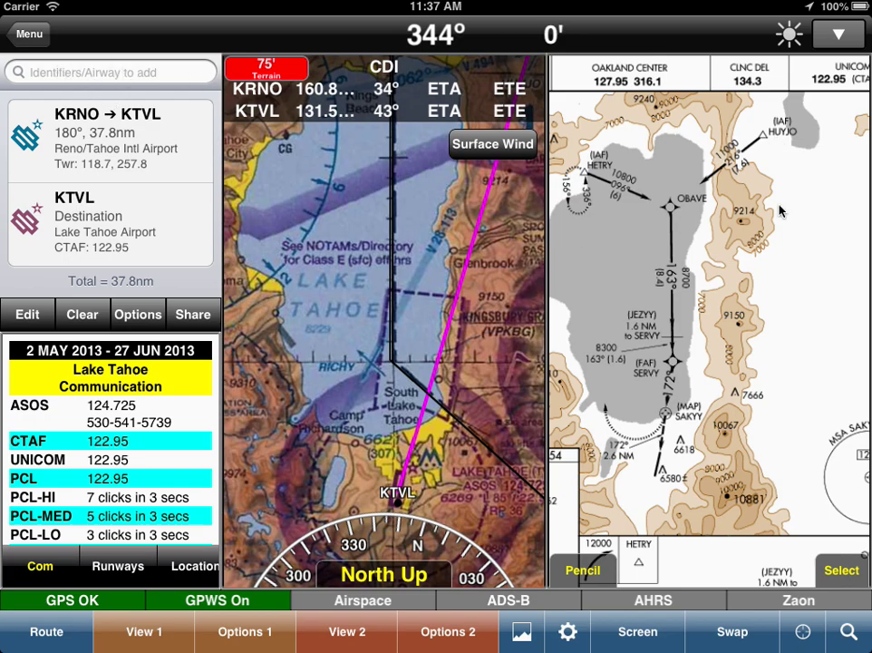
Add HUYJO from the plate, making legs KRNO → HUYJO 15.5nm and HUYJO → KTVL 22.4nm.
left_click(766, 137)
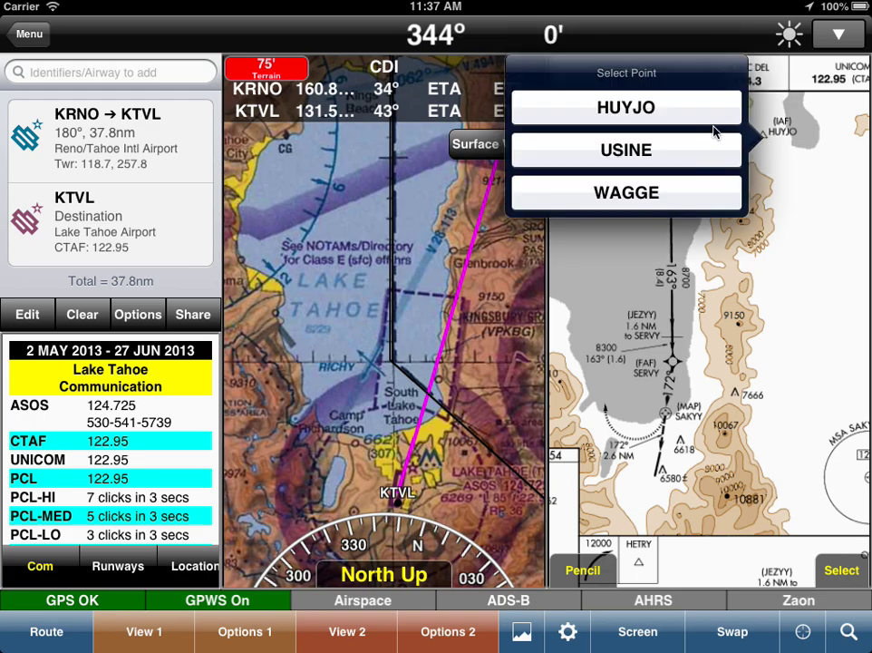
left_click(656, 111)
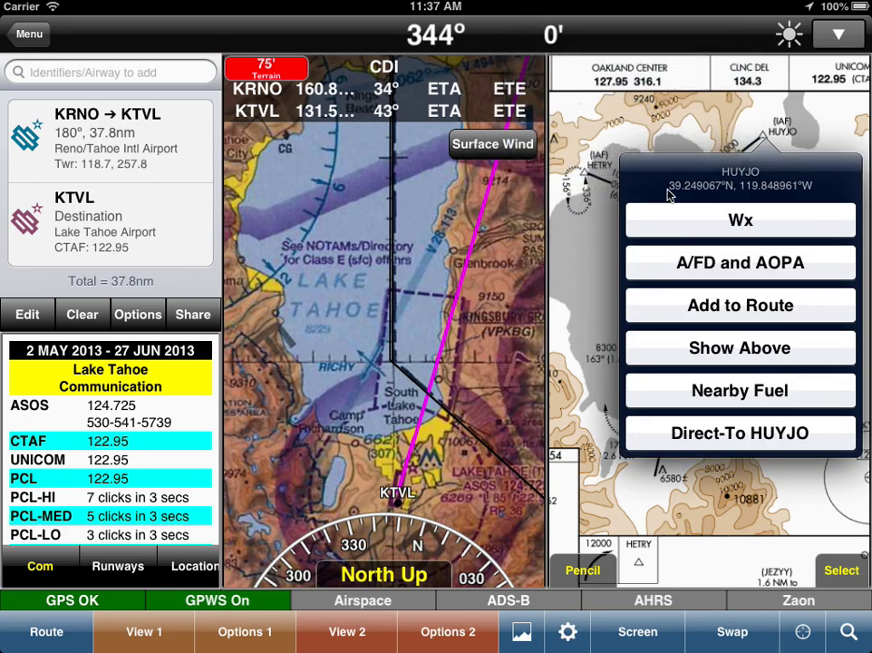
left_click(716, 318)
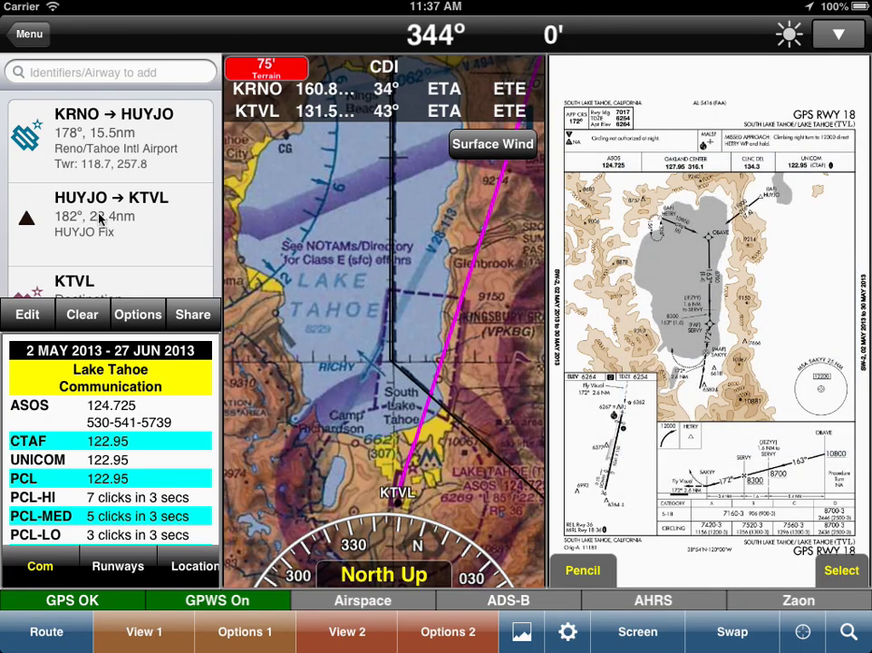
Add OBAVE, SERVY and SAKYY from the plate, ending with SAKYY → KTVL at 3.3nm.
left_click(712, 244)
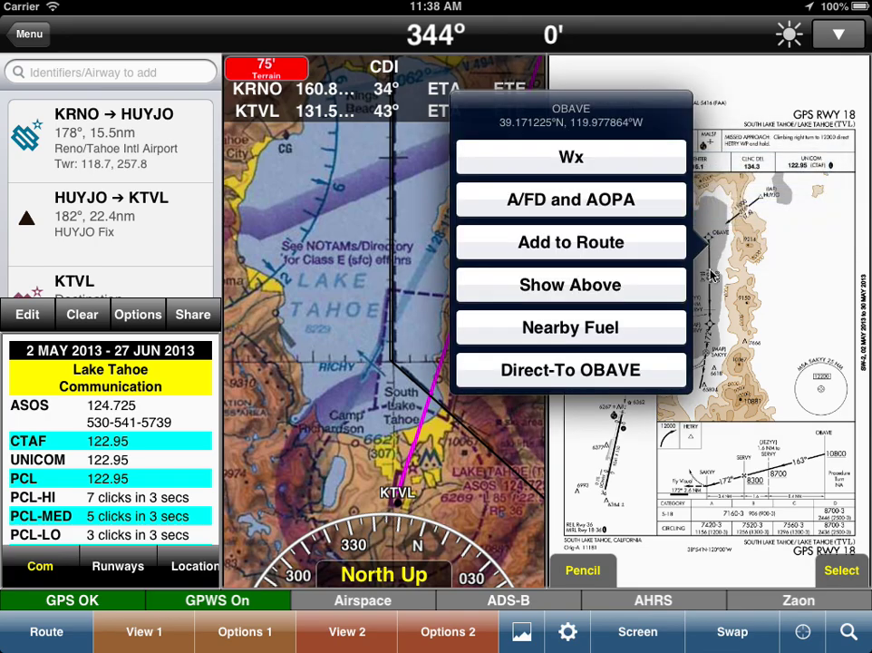
left_click(531, 243)
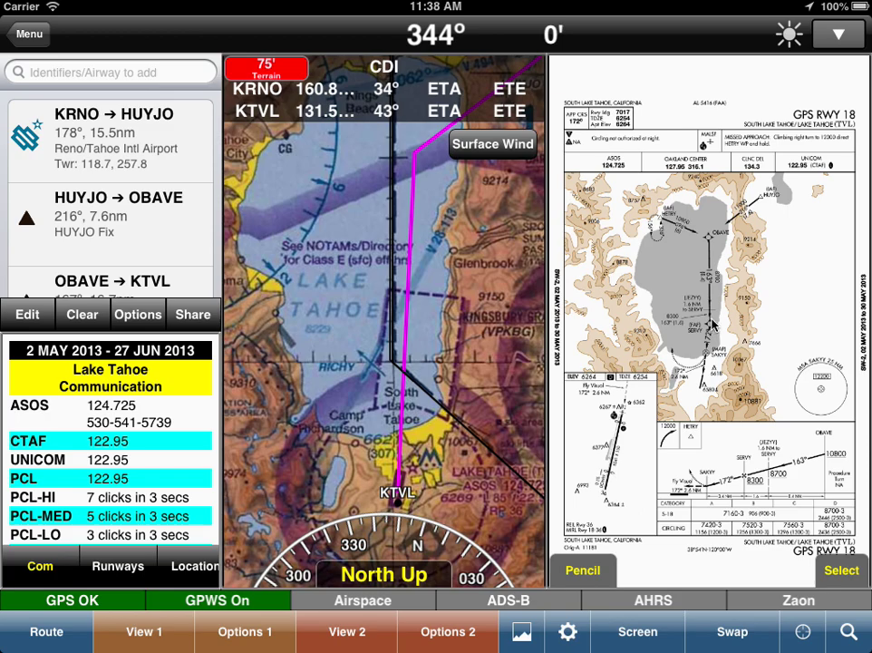
left_click(716, 324)
left_click(700, 265)
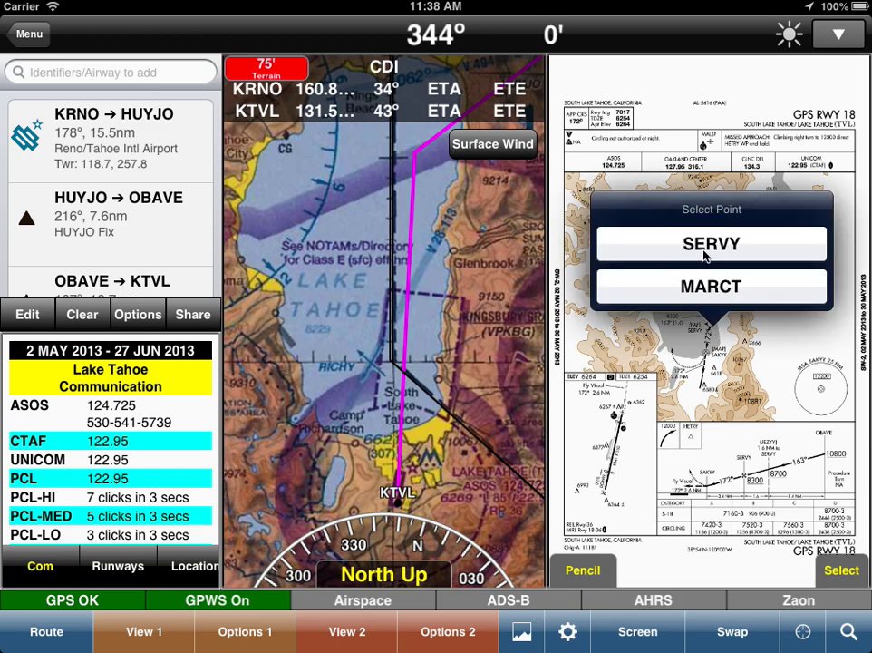
left_click(573, 328)
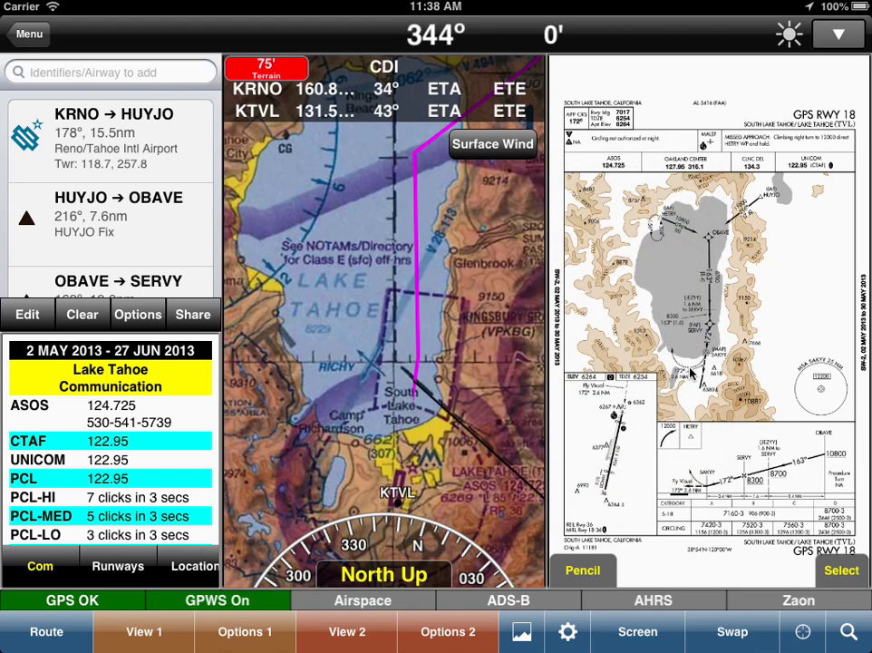
left_click(709, 356)
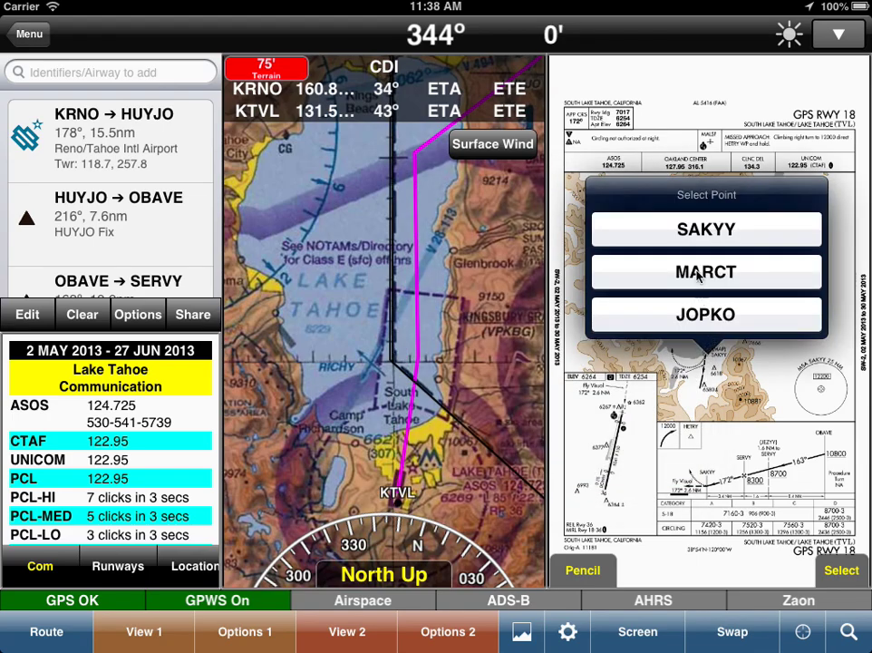
left_click(696, 238)
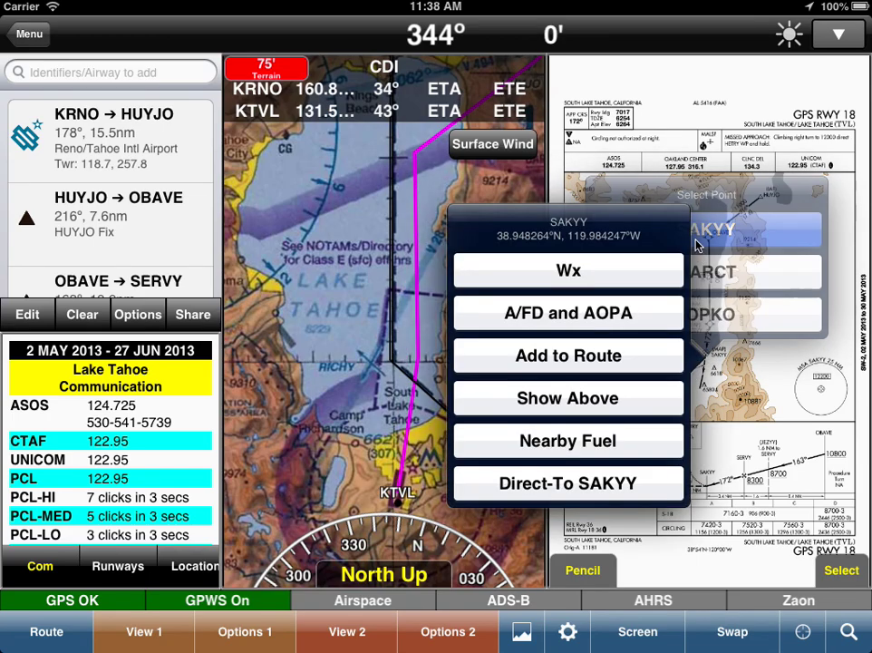
left_click(573, 359)
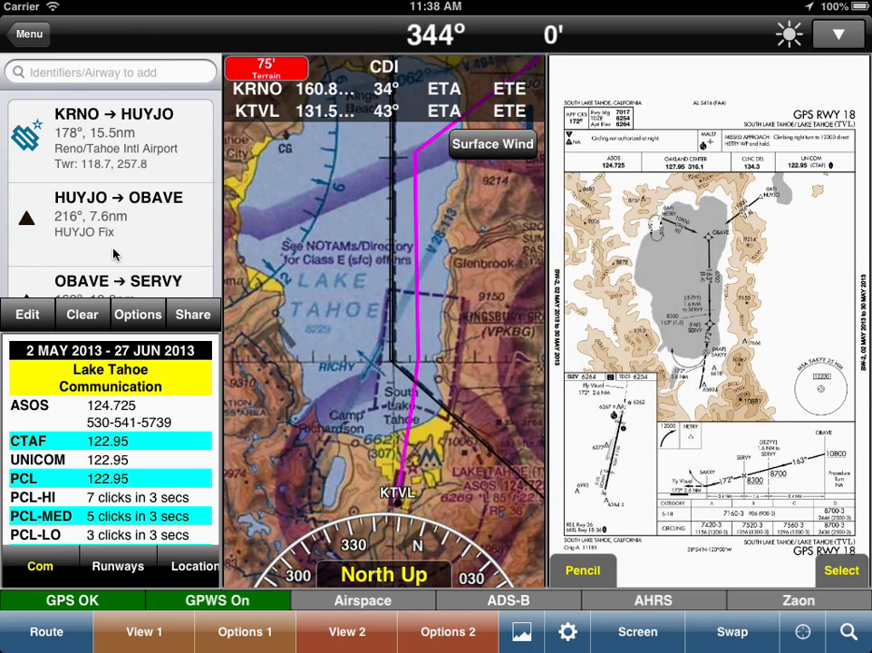
scroll(116, 227, "down", 5)
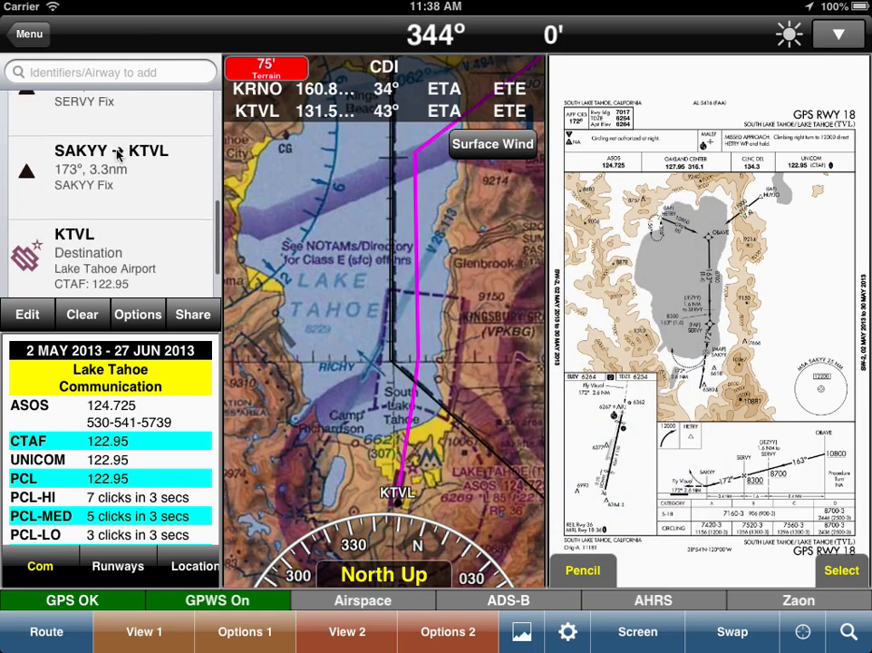
scroll(118, 154, "up", 5)
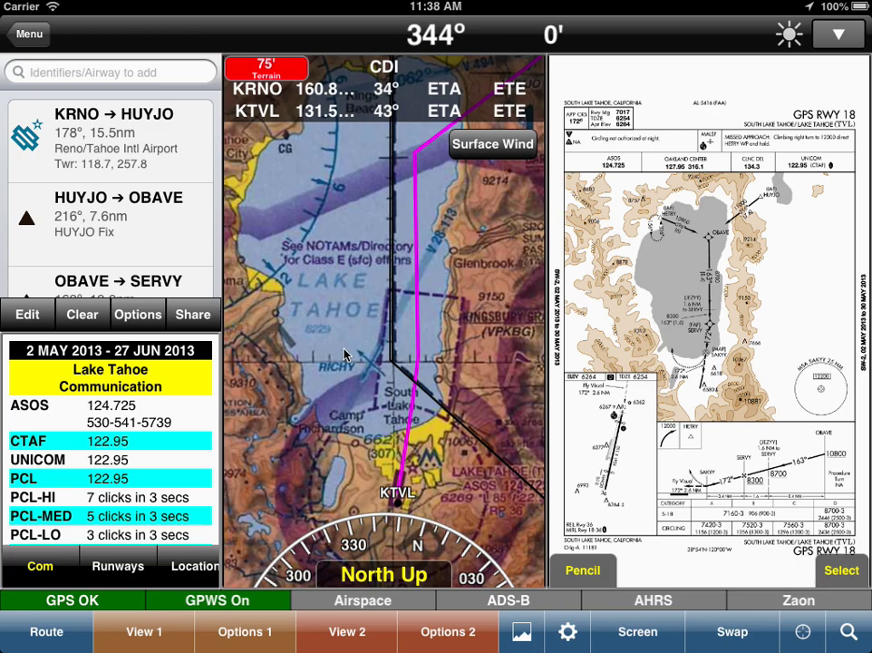
Hide the route panel, show the map as IFR Enroute - Low, and center it on South Lake Tahoe.
left_click(46, 634)
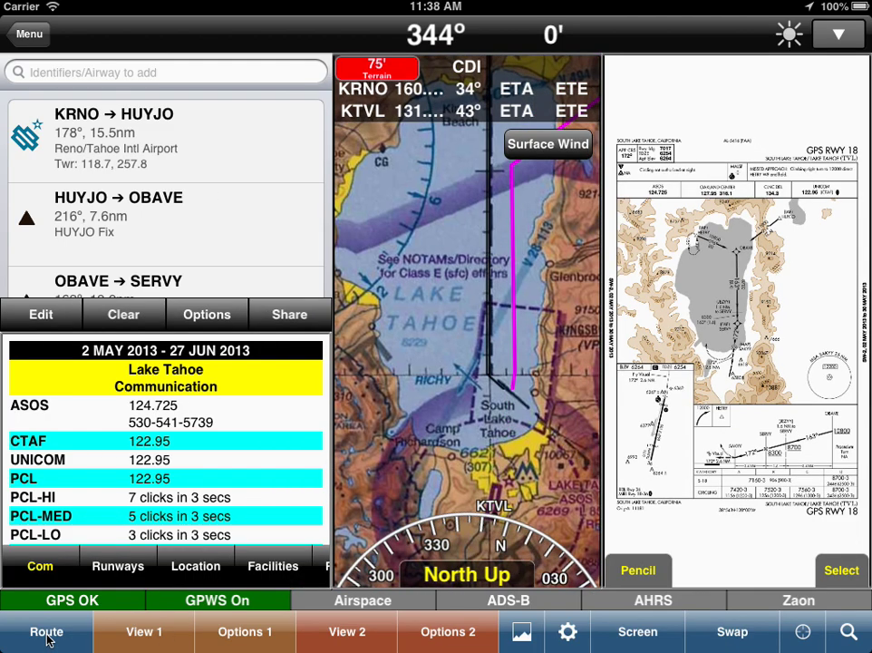
left_click(46, 634)
left_click(151, 632)
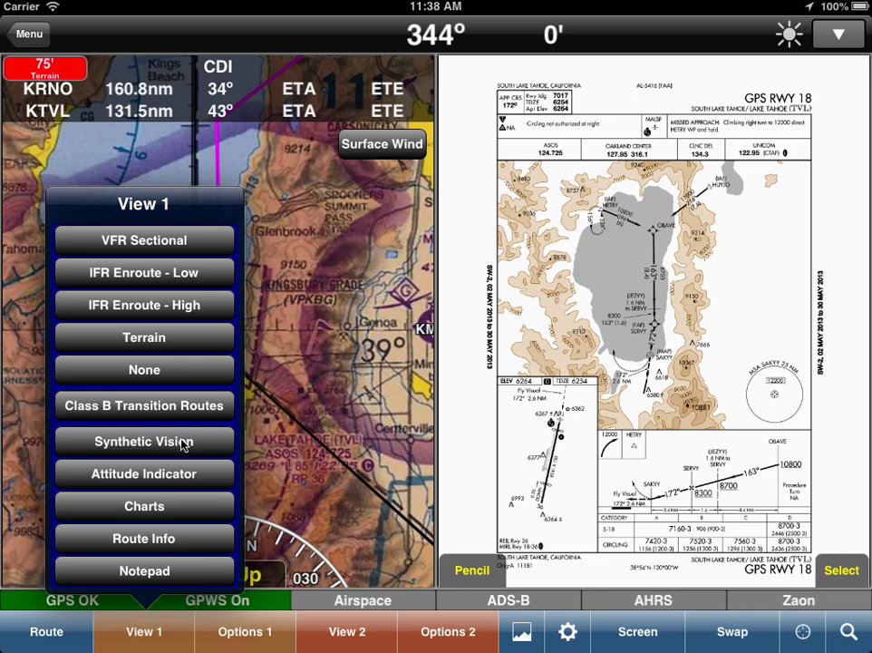
left_click(142, 273)
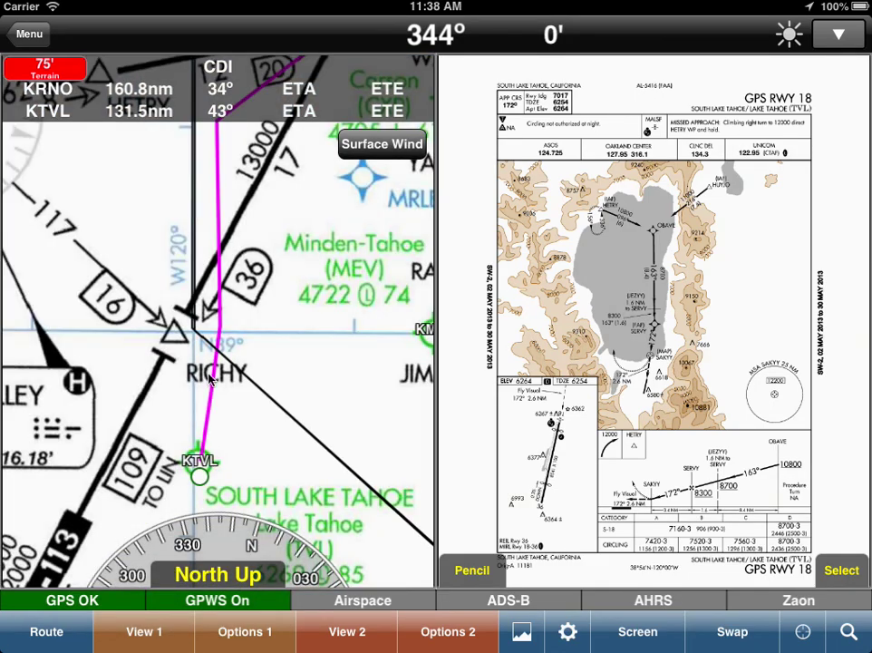
left_click_drag(300, 264, 256, 453)
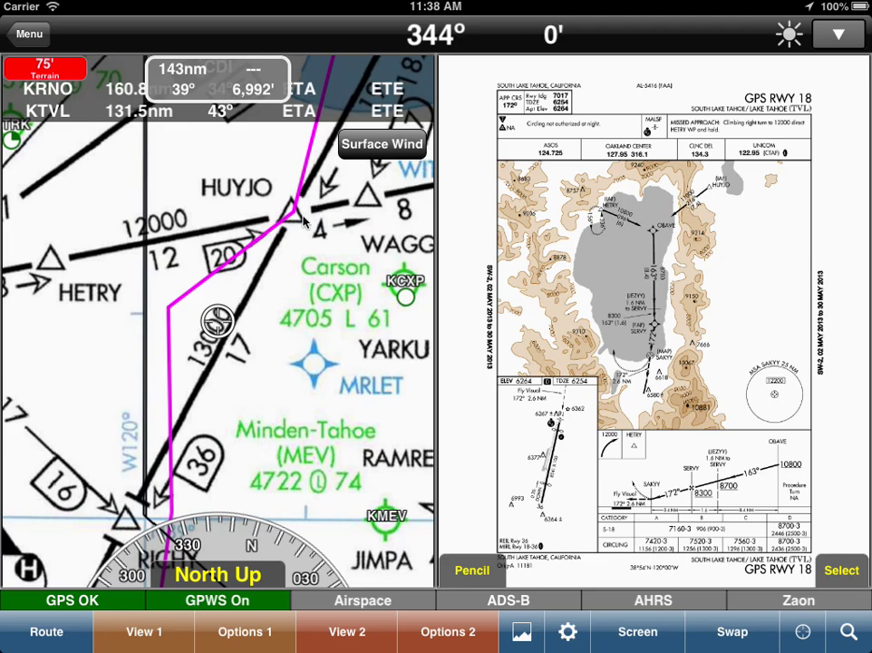
left_click_drag(221, 480, 244, 165)
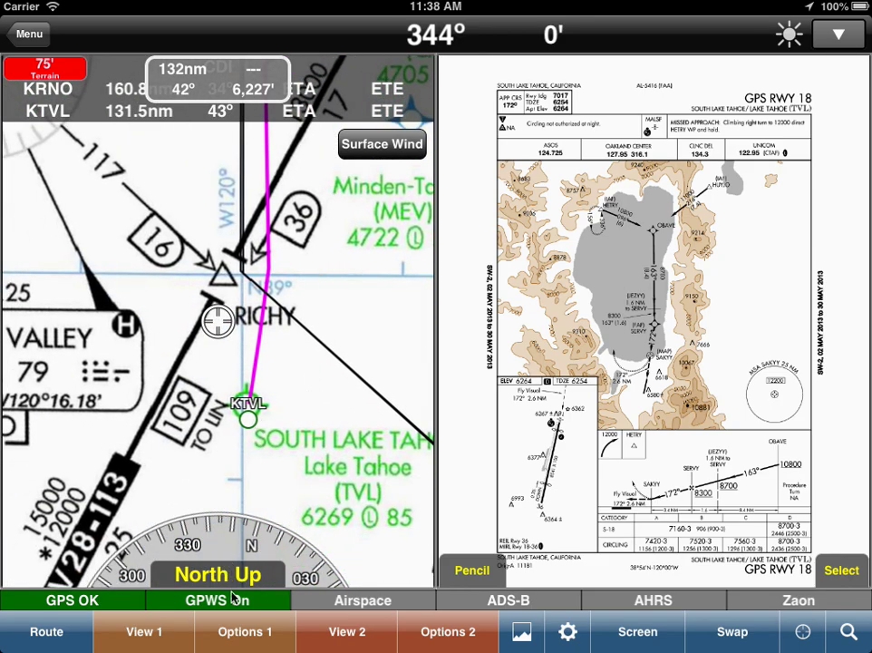
Turn on Runways in Options 1 so the map labels KTVL runways 18 and 36.
left_click(244, 631)
left_click(257, 548)
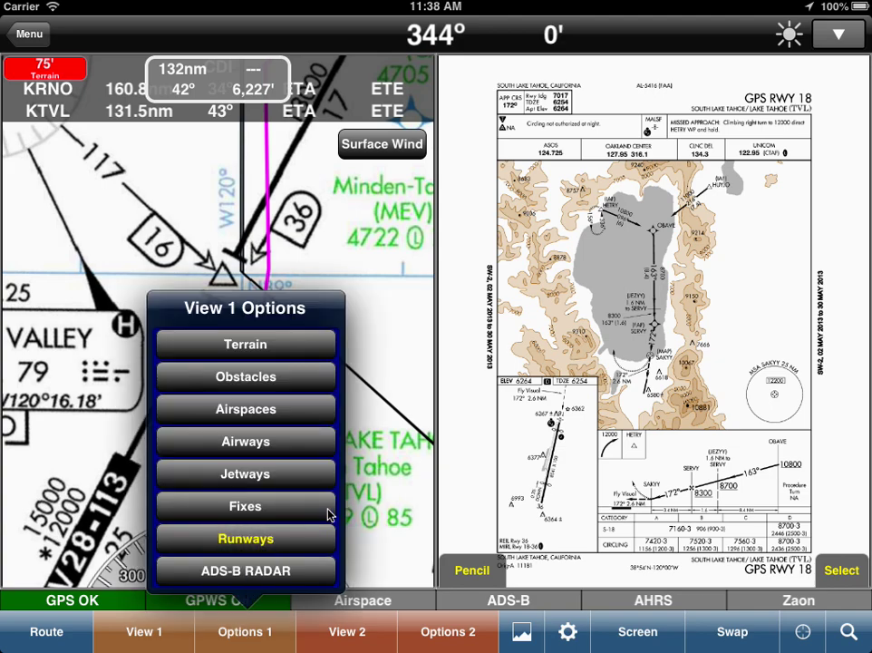
left_click(383, 501)
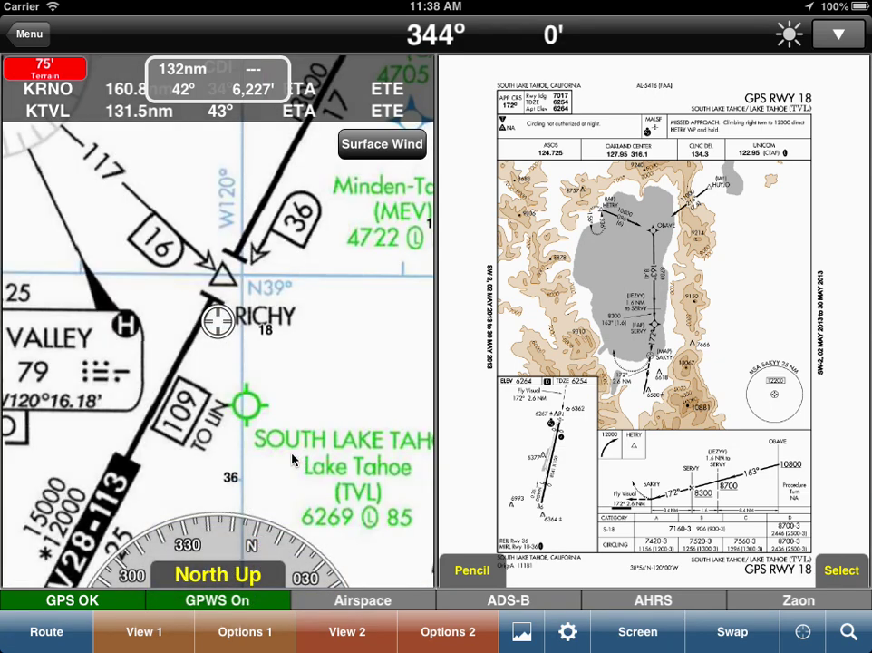